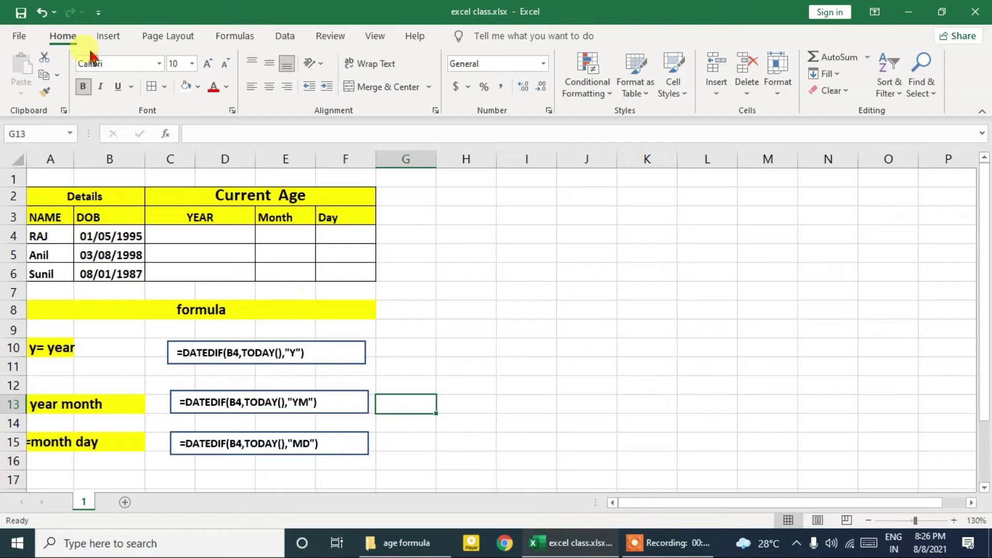
Enter =DATEDIF(B4,TODAY(),"Y") in C4 so RAJ's YEAR shows 26.
click(196, 229)
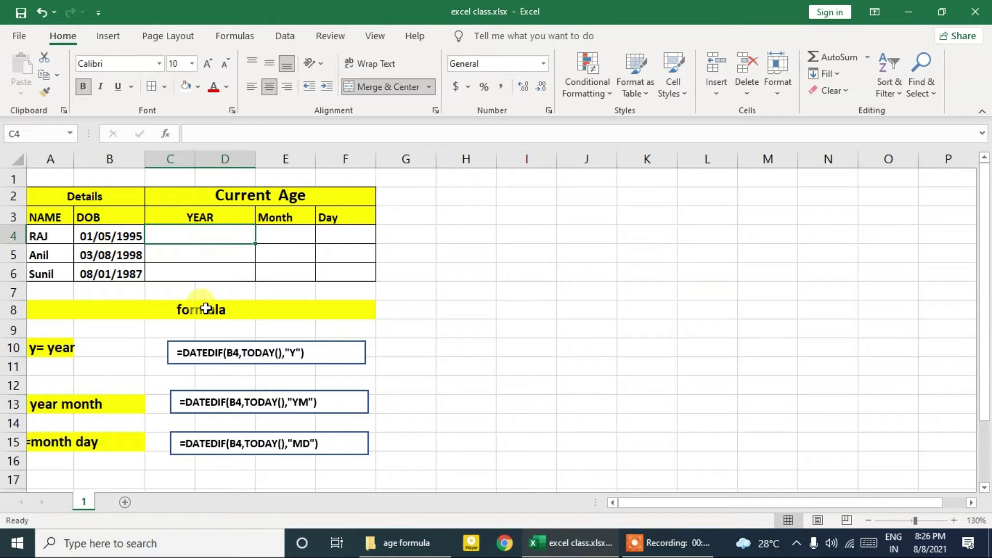
text(=)
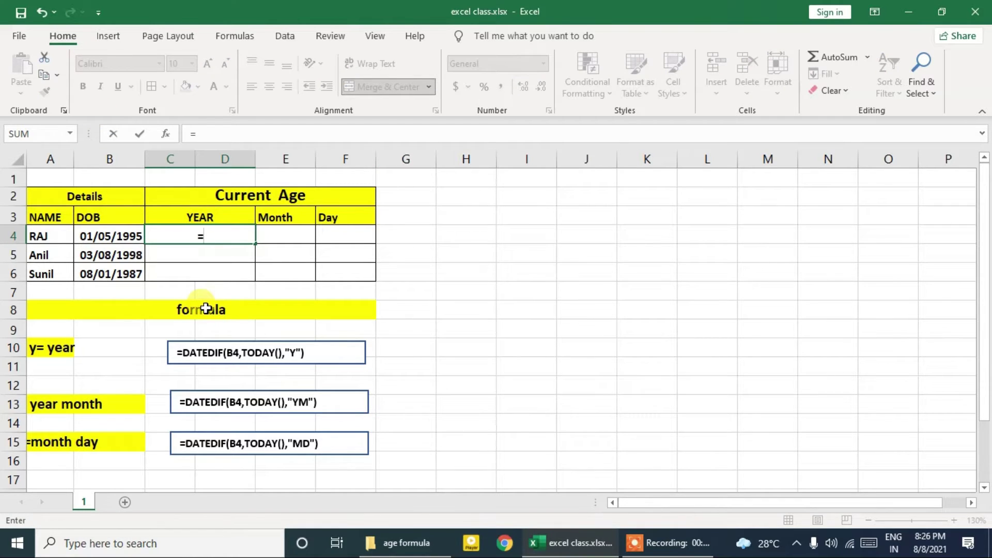
text(date)
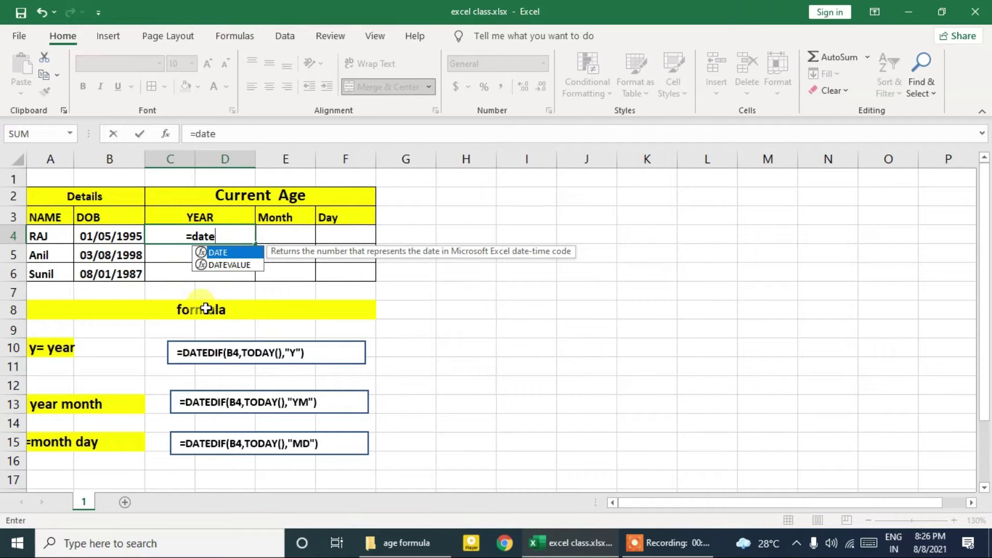
text(d)
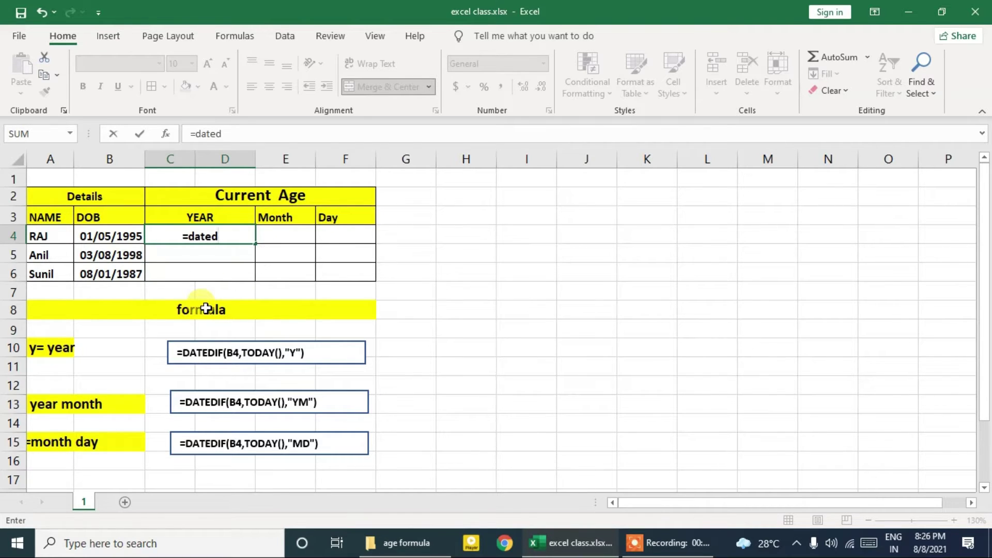
text(if)
text(()
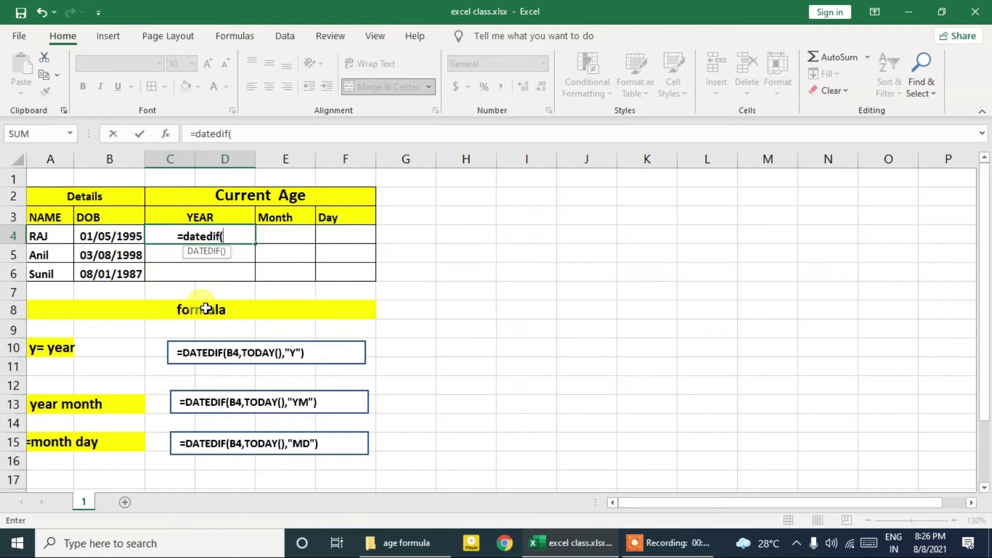
click(115, 235)
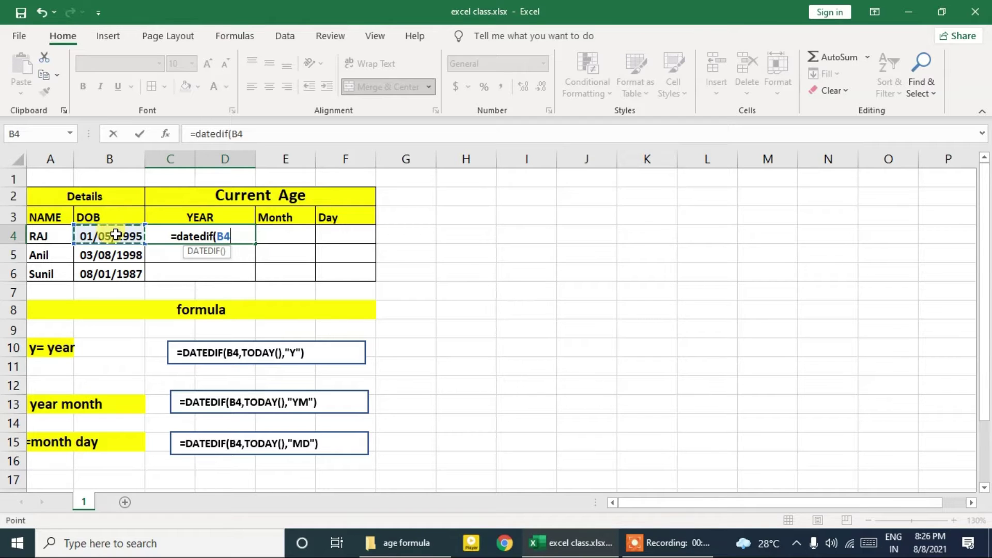
text(,)
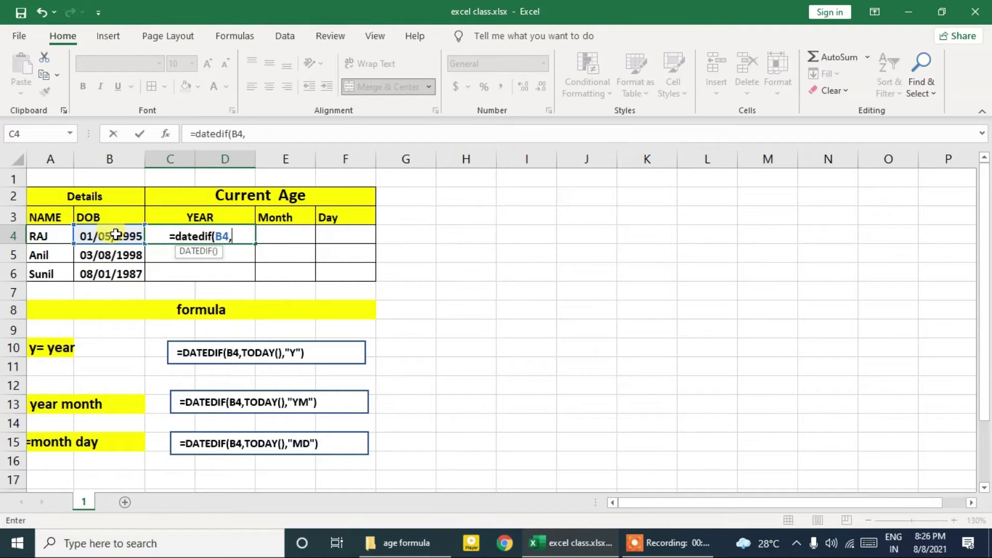
text(tod)
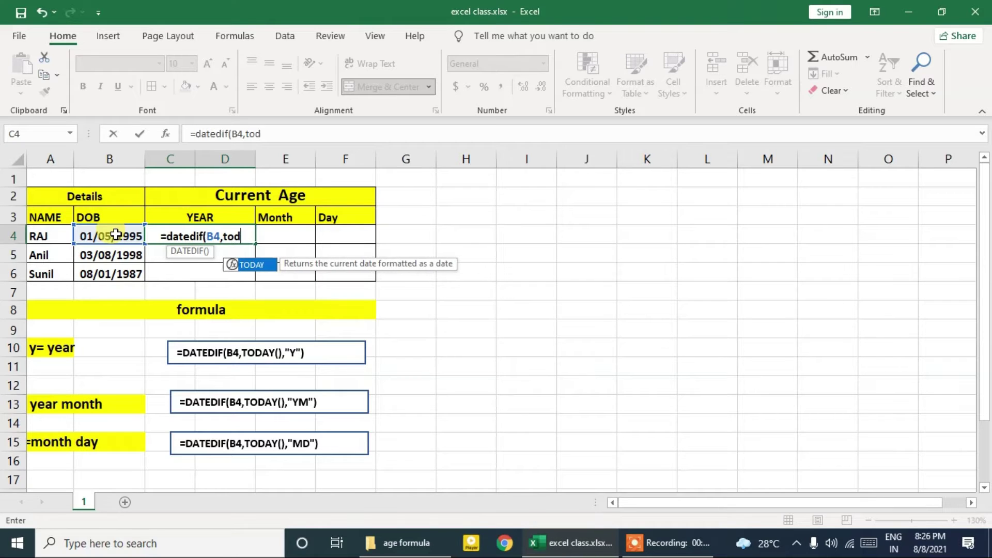
text(ay)
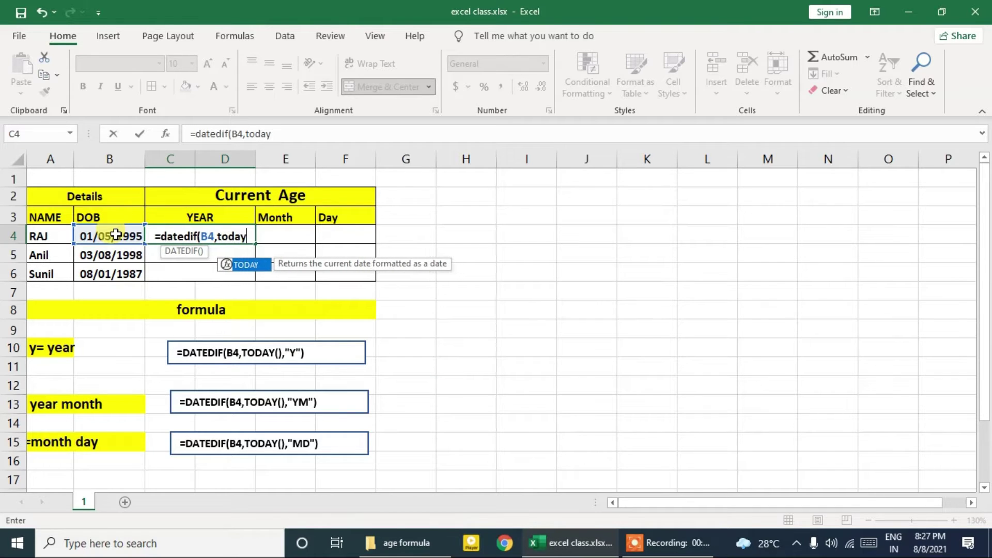
text(()
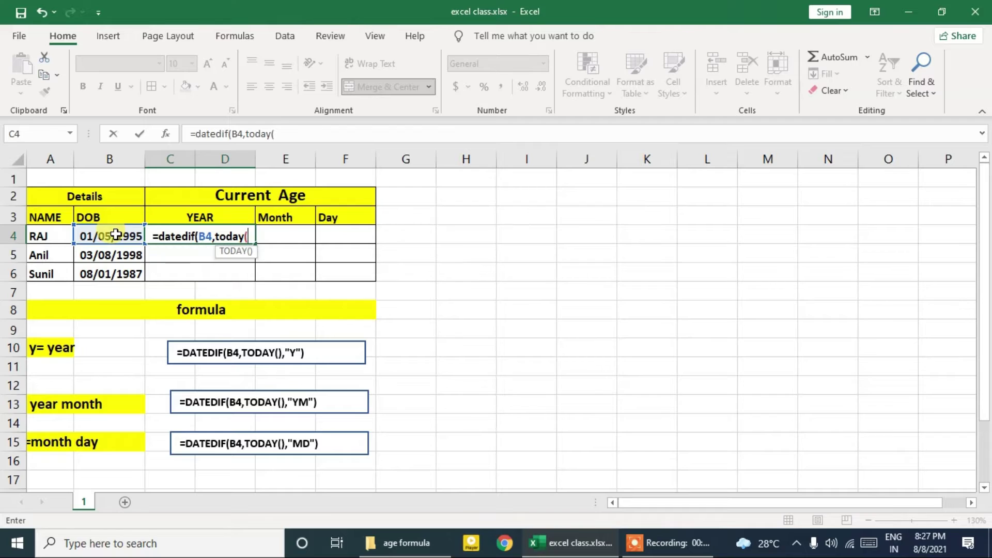
text())
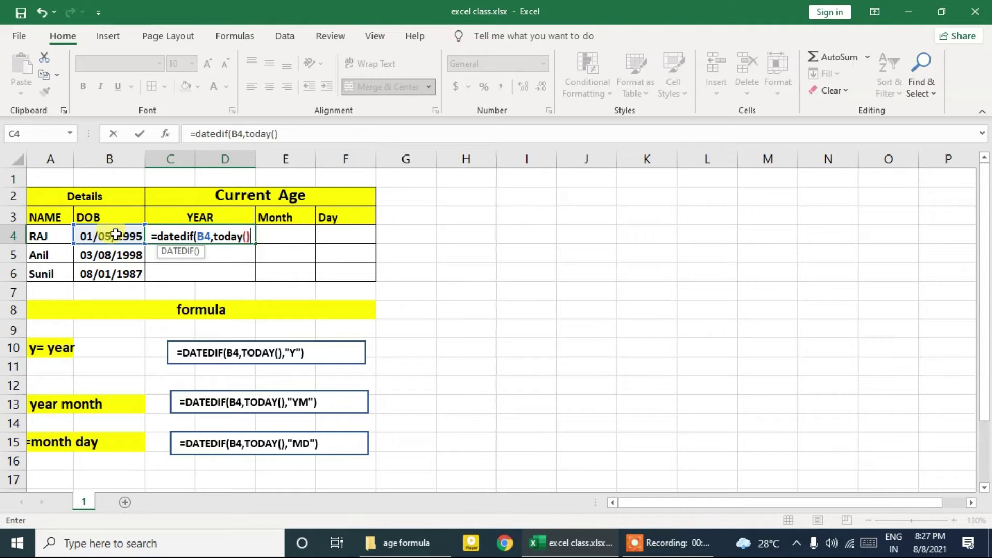
text(,)
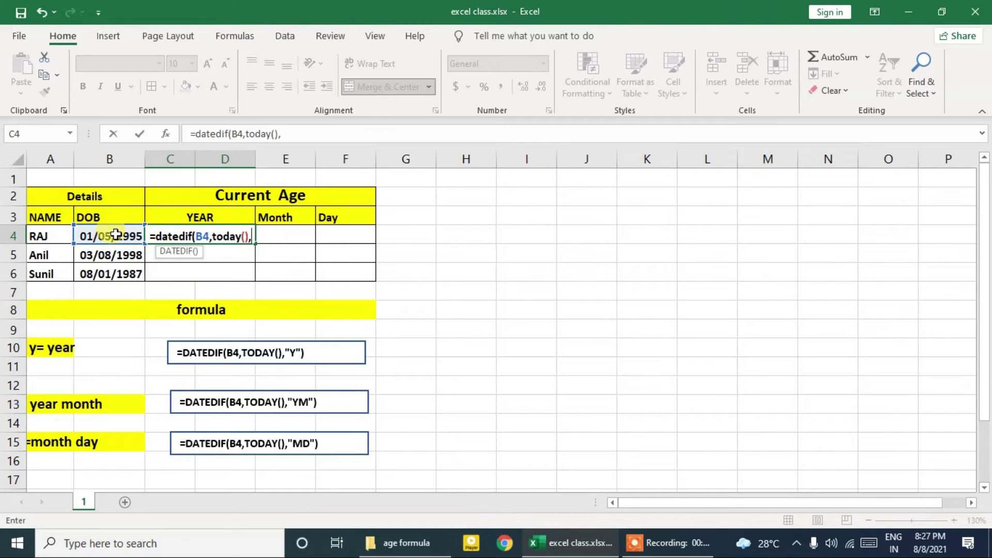
text(")
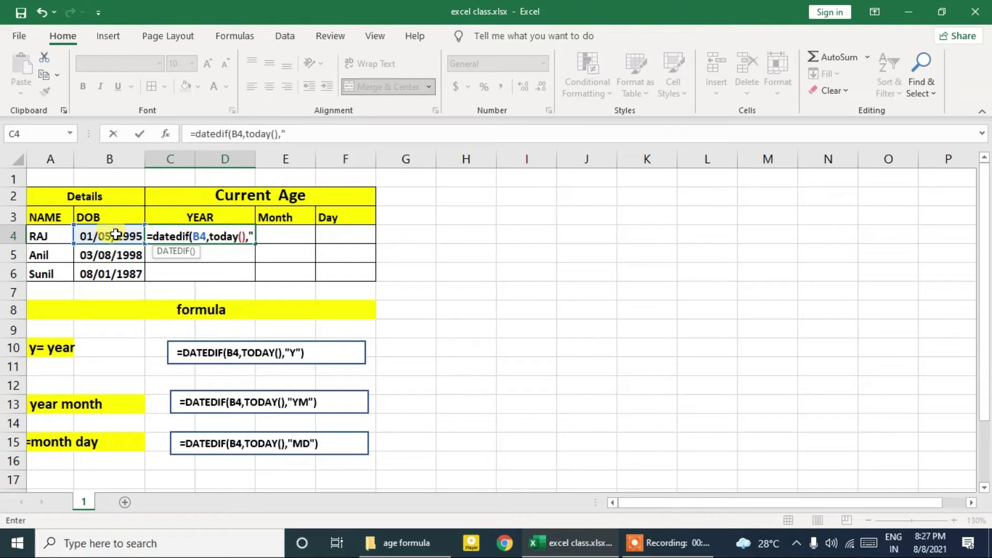
text(Y)
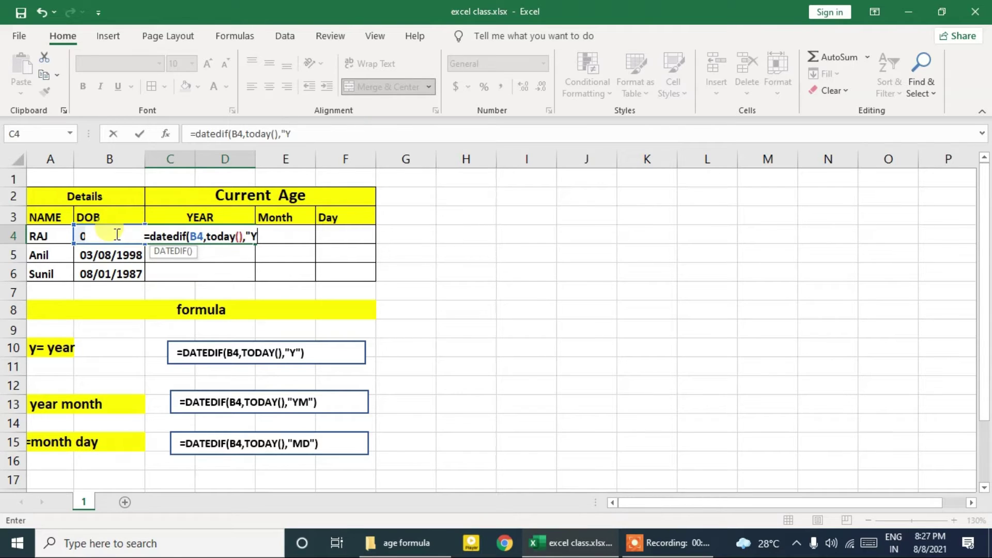
text(")
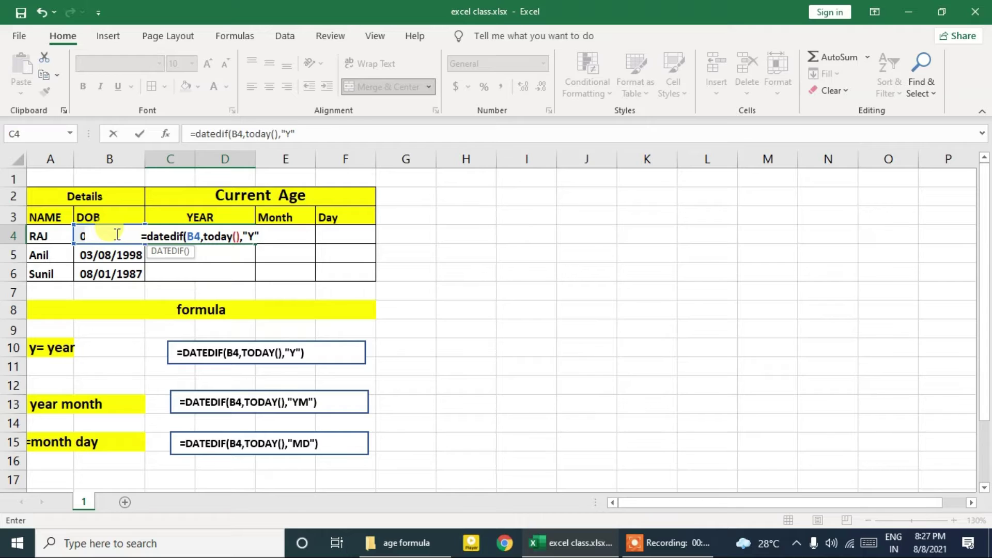
text())
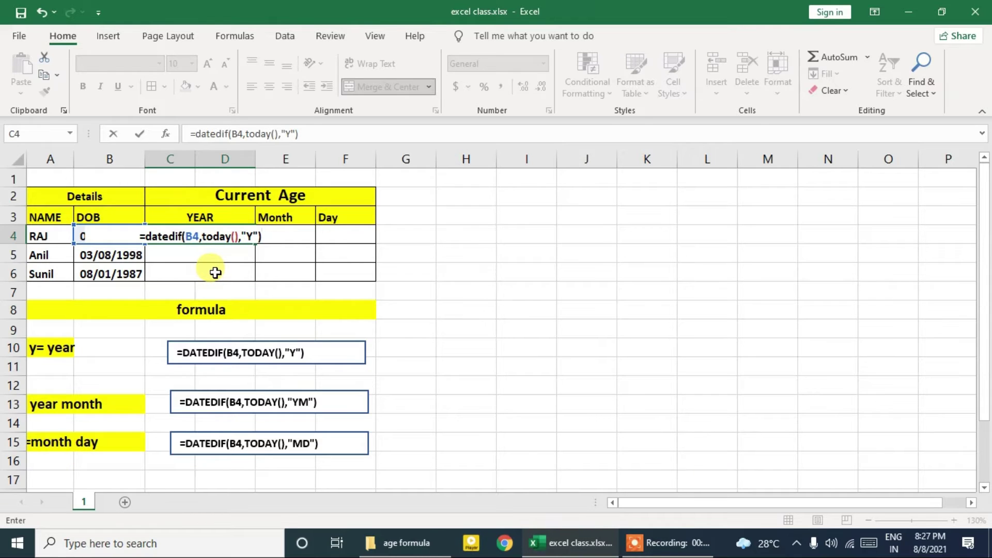
key(Return)
click(193, 272)
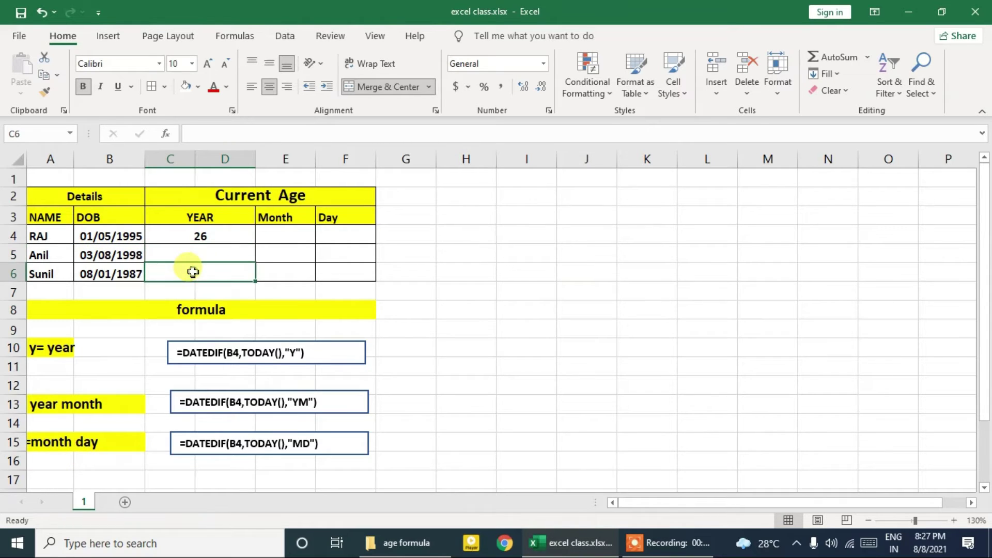
click(196, 234)
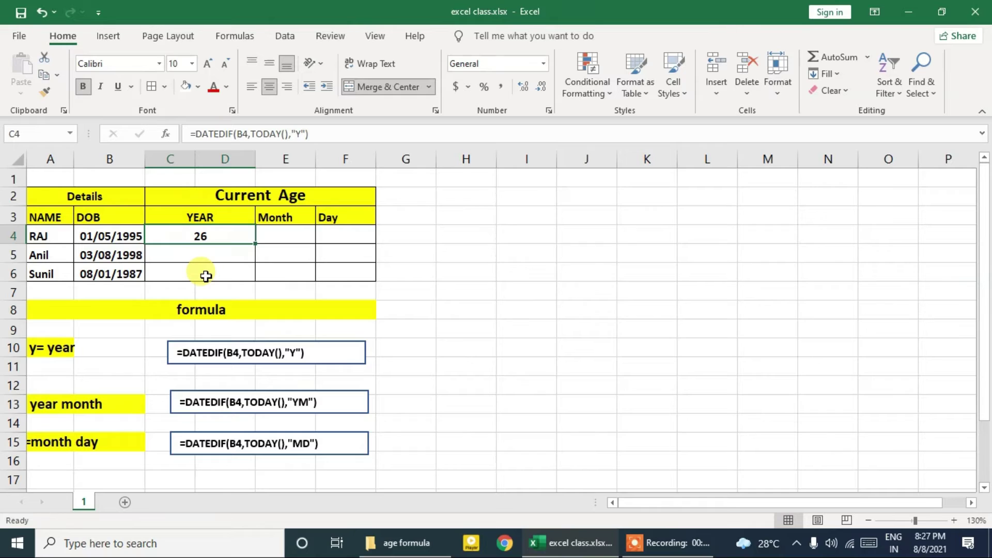
click(269, 237)
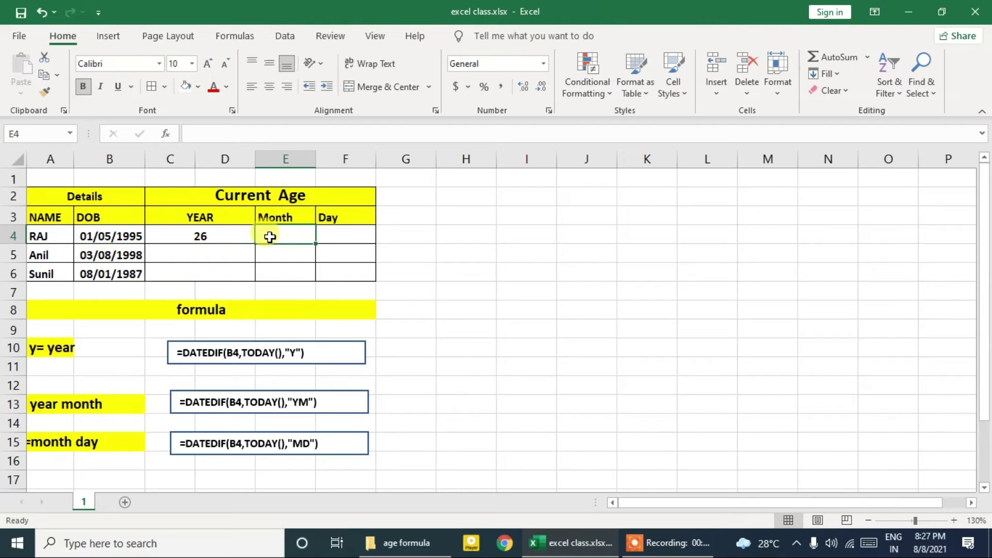
Enter =DATEDIF(B4,TODAY(),"ym") in E4 so RAJ's Month shows 3.
text(=)
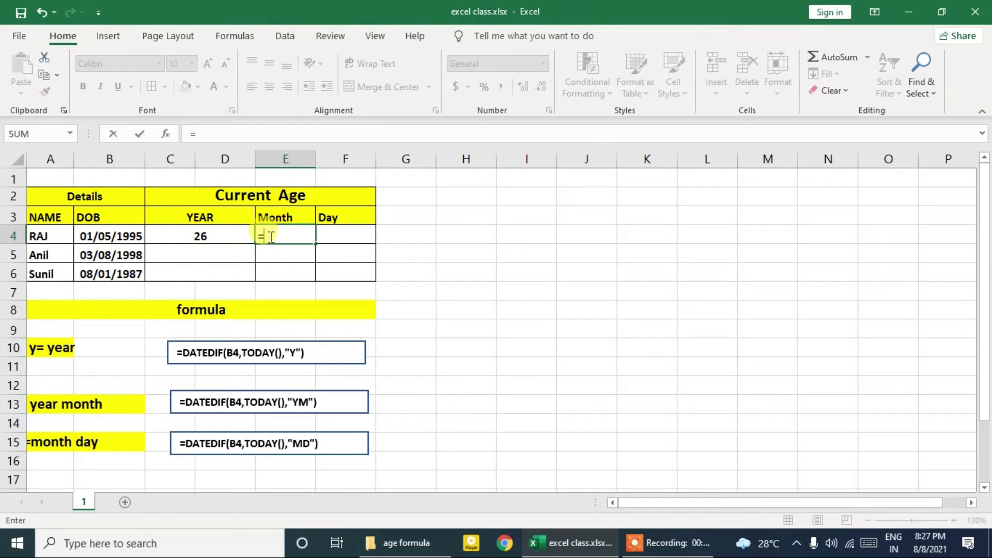
text(date)
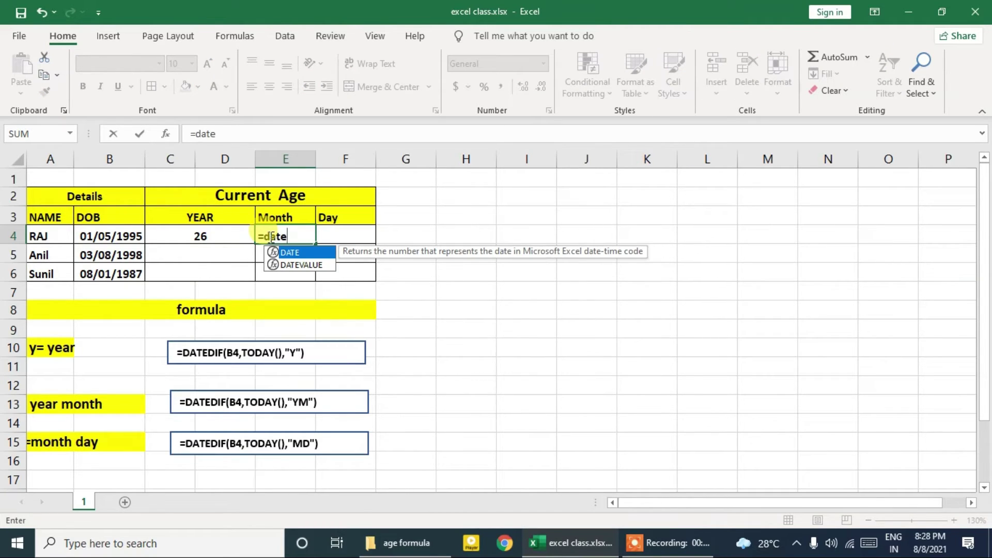
text(dif)
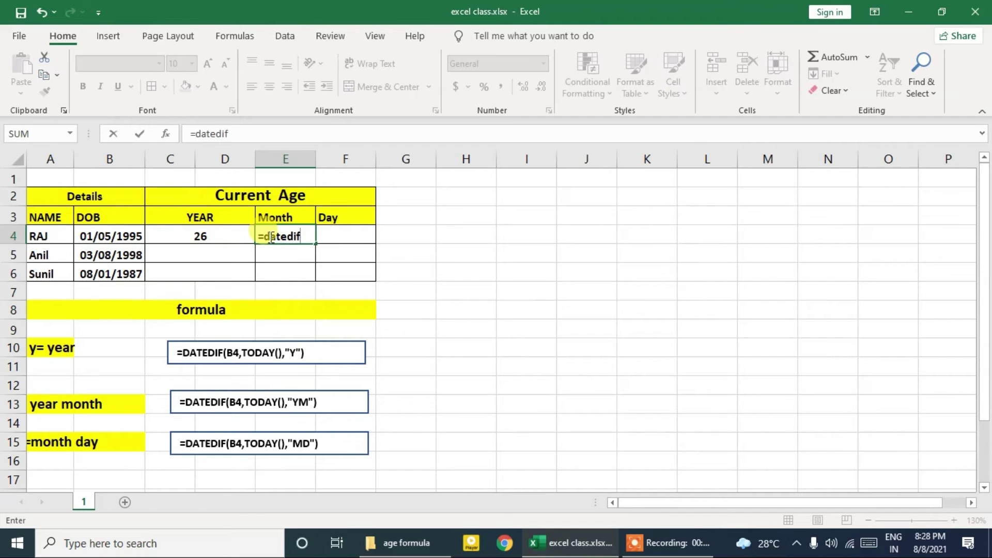
text(()
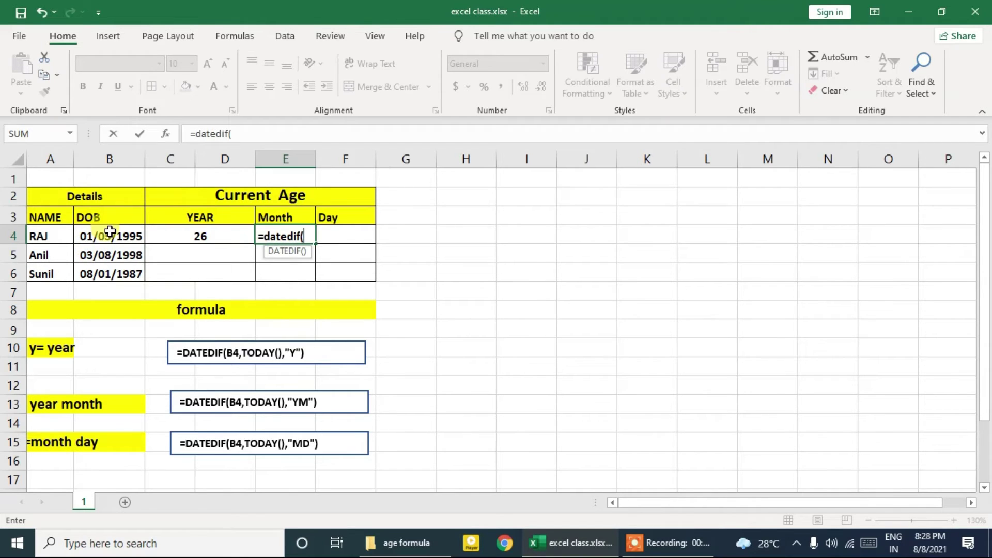
click(110, 233)
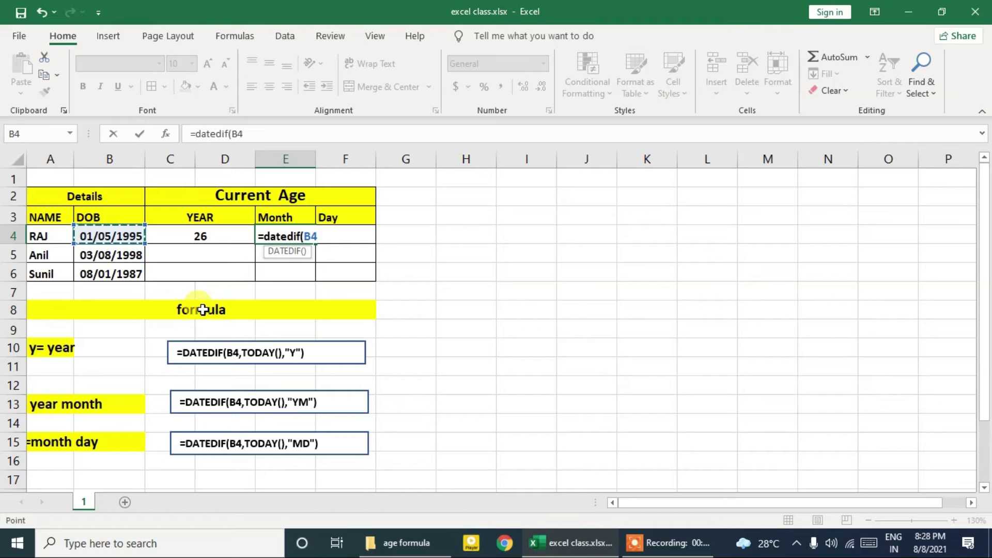
text(,)
text(today)
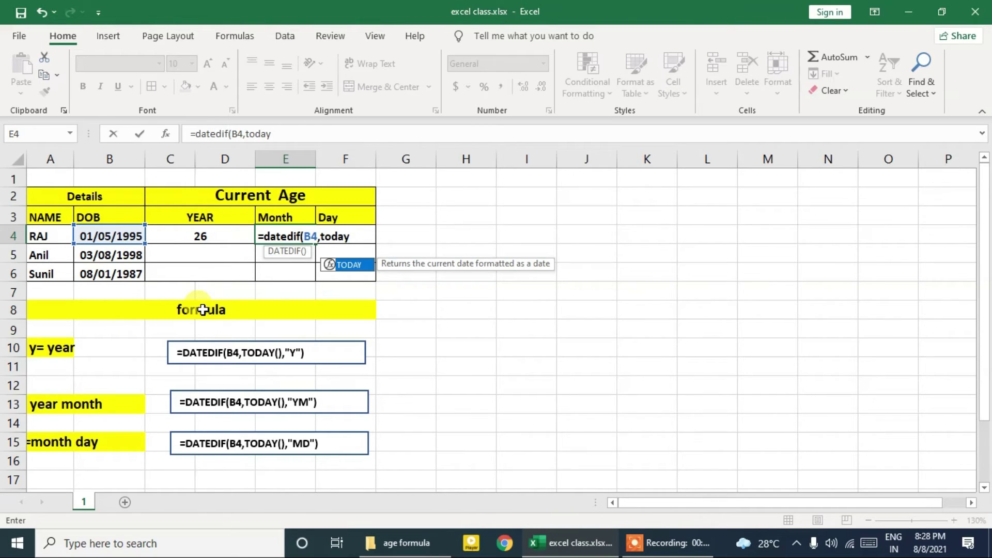
text((),)
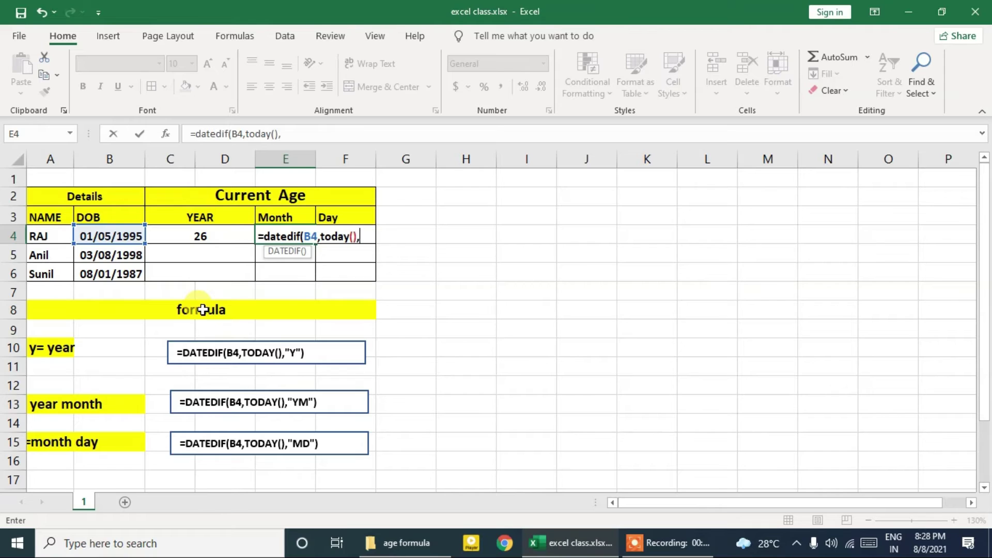
text(")
text(ym)
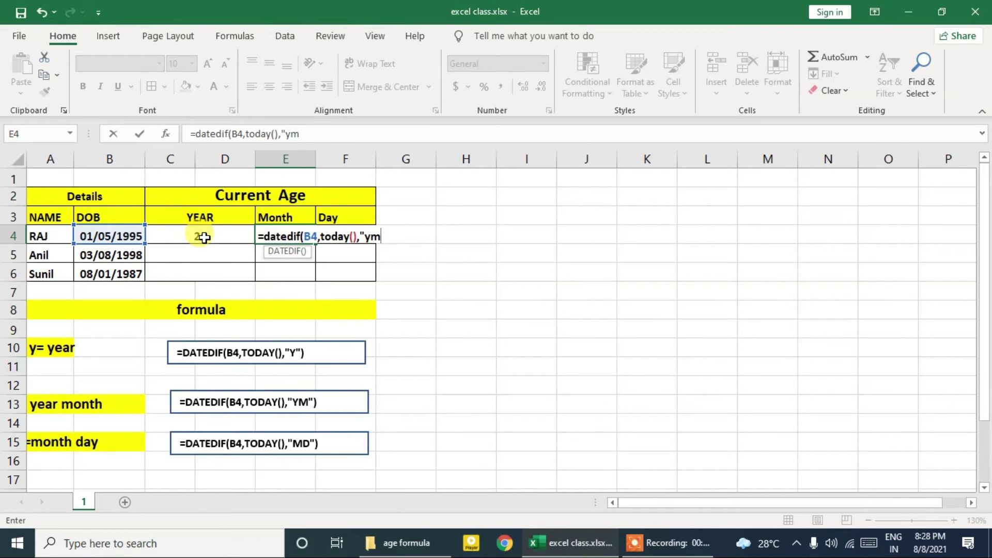
text(")
text())
key(Return)
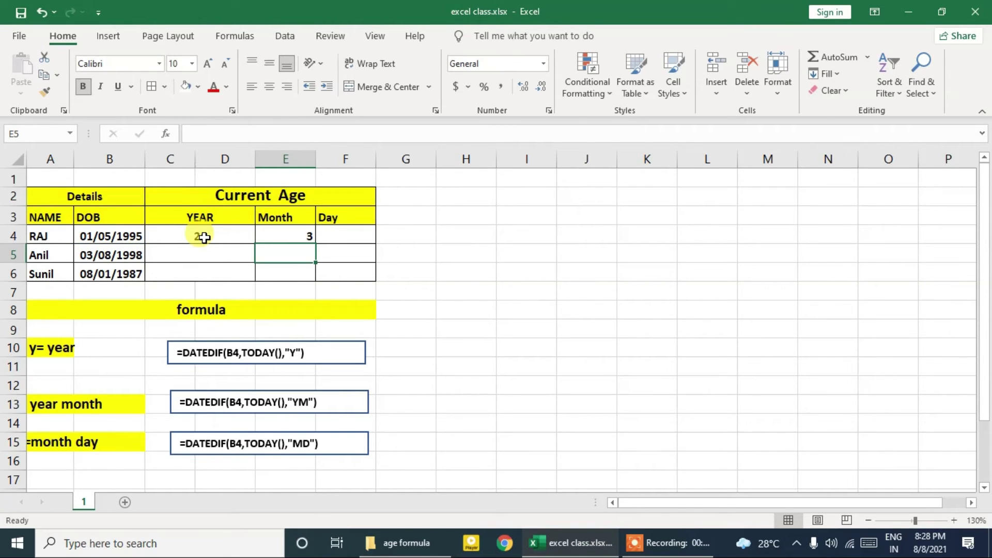
click(354, 237)
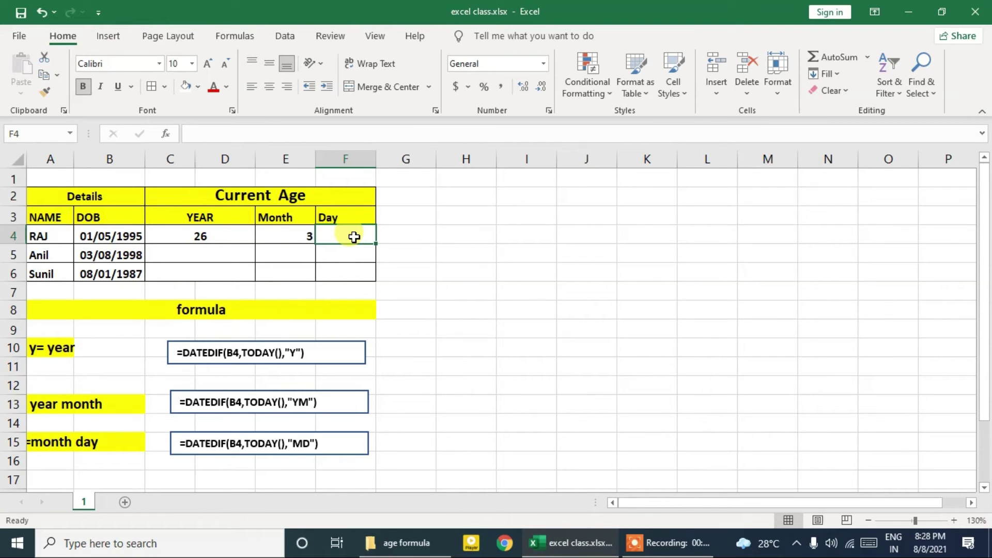
Enter =DATEDIF(B4,TODAY(),"md") in F4 so RAJ's Day shows 7.
text(=)
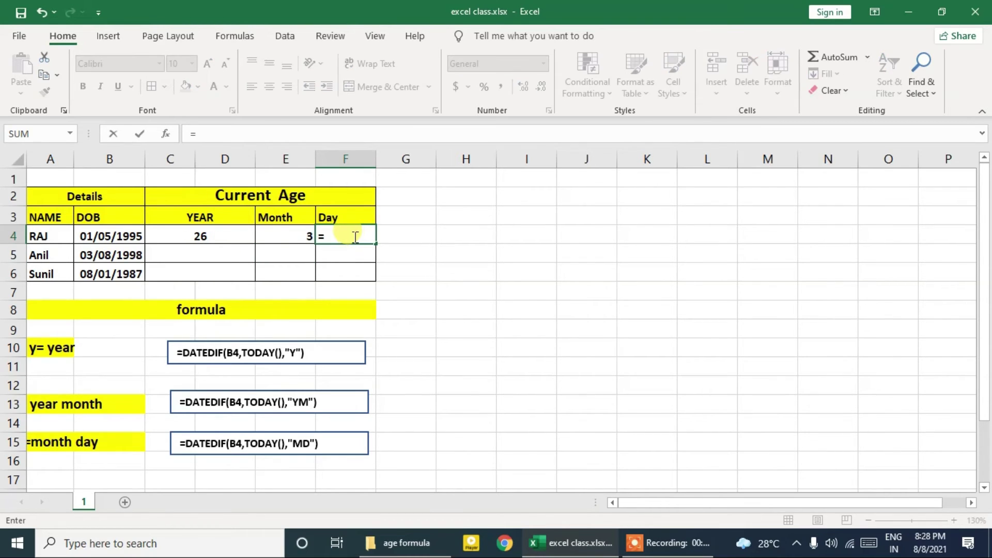
text(date)
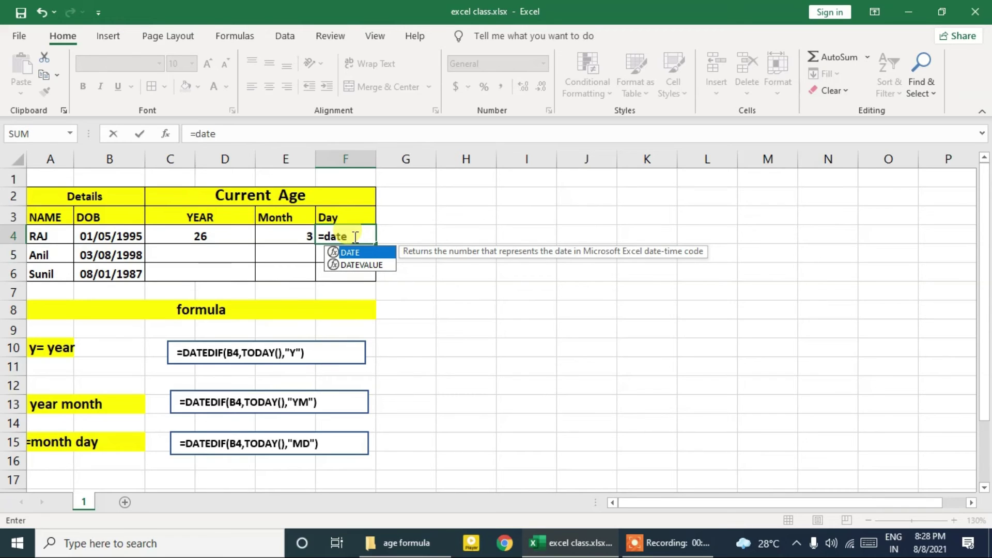
text(dif)
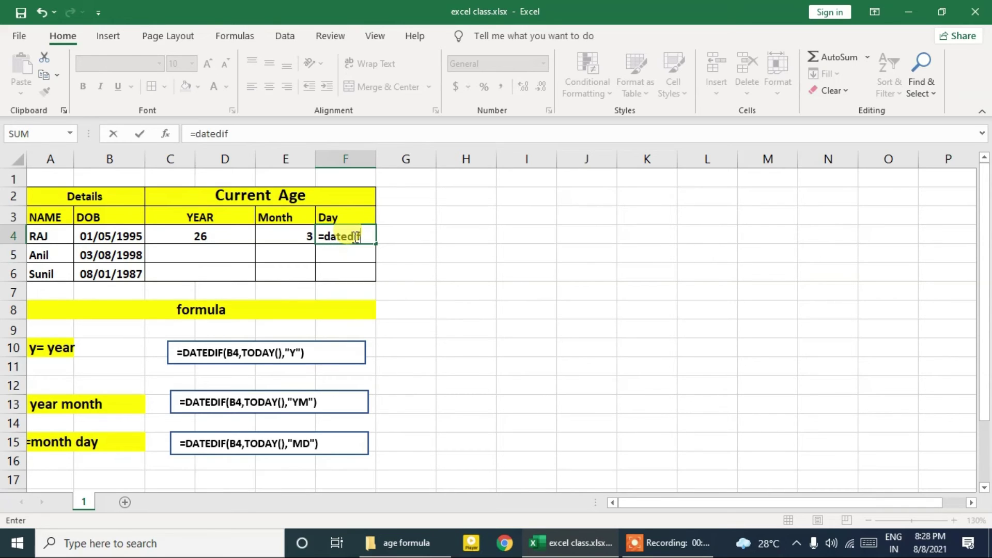
text(()
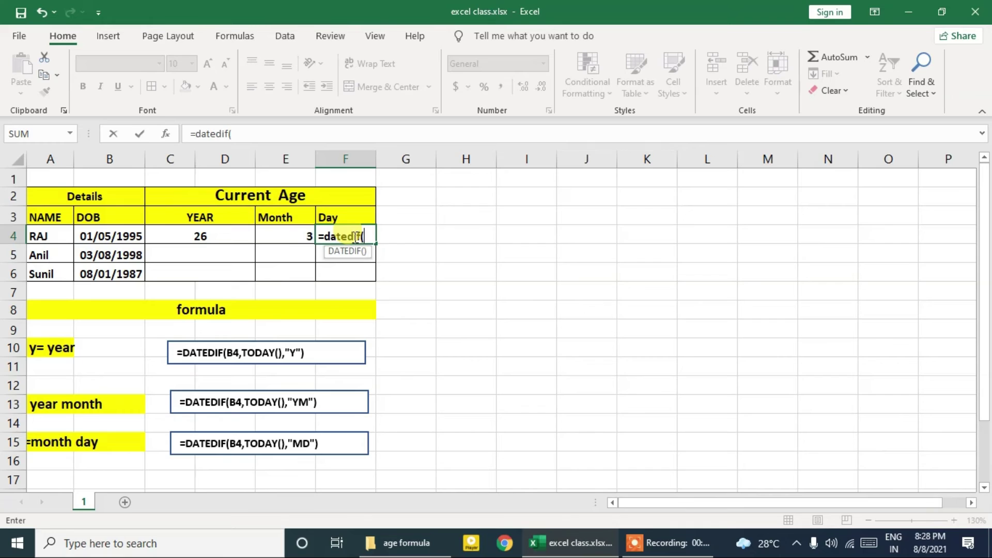
click(108, 236)
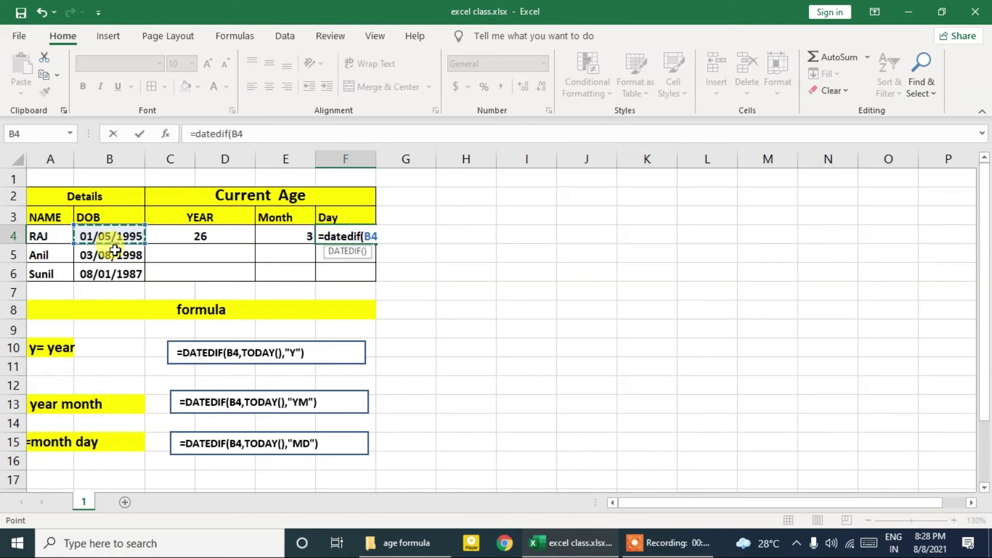
text(,t)
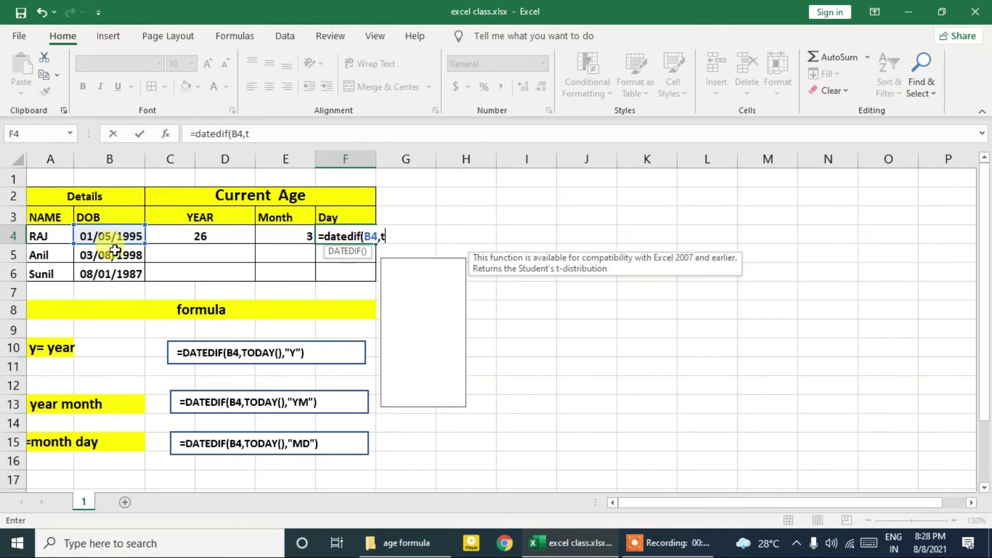
text(oday)
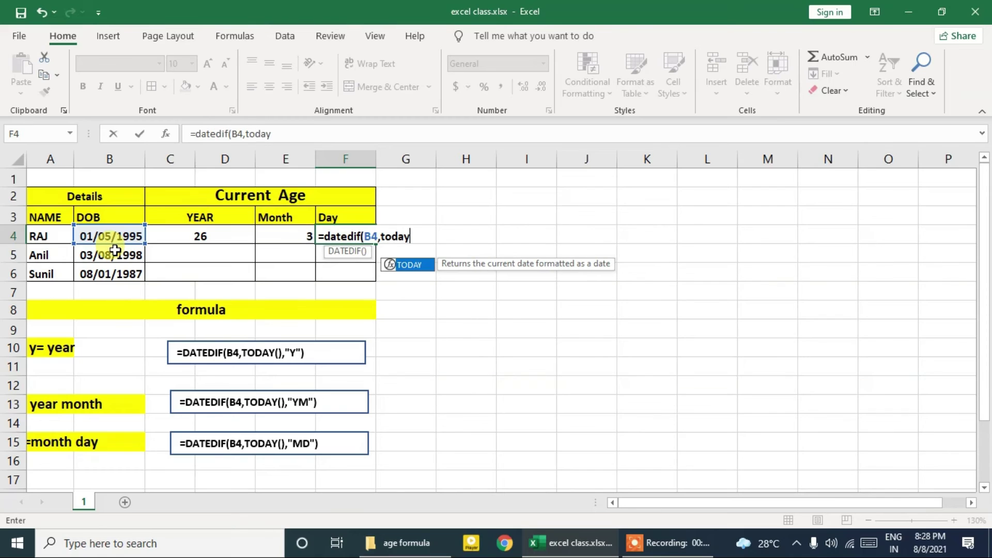
text(,)
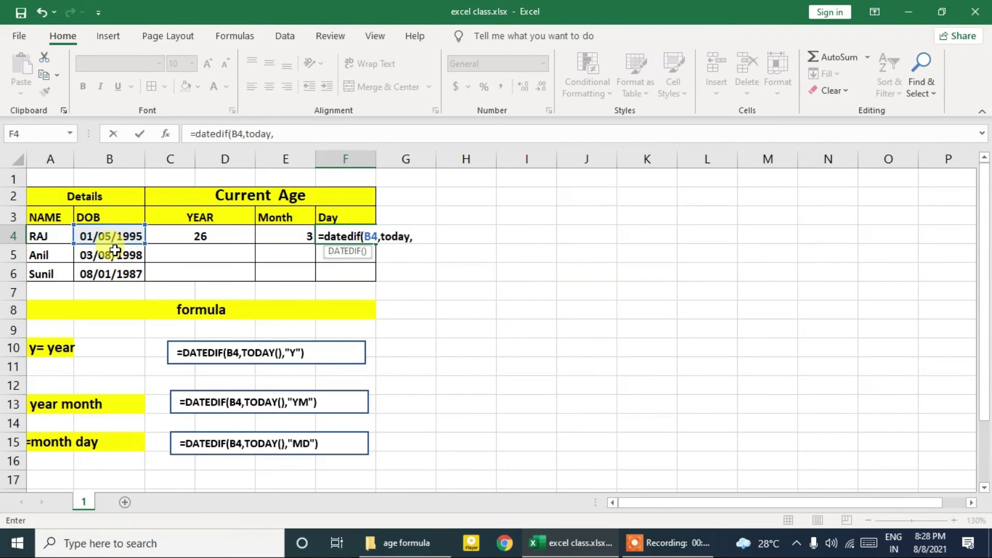
key(BackSpace)
text(()
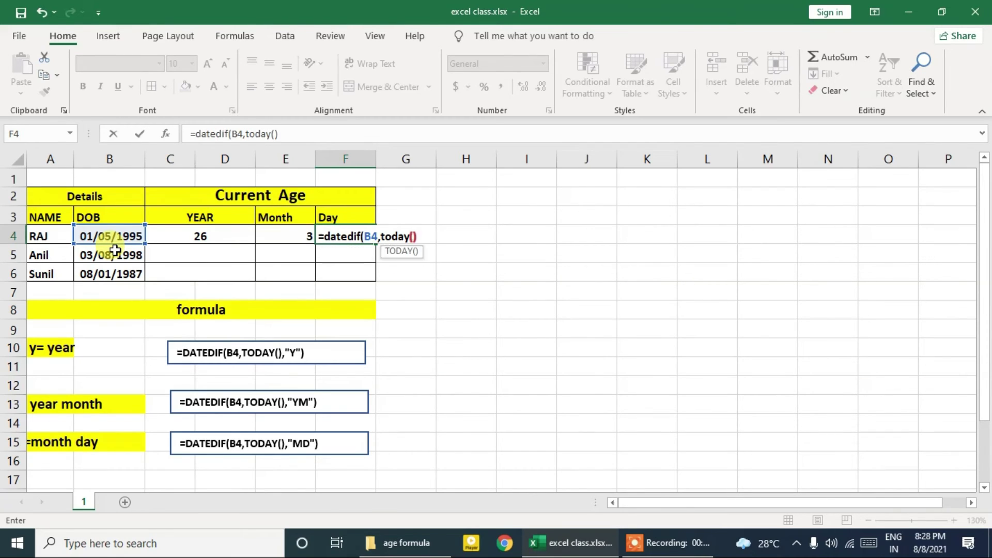
text(),)
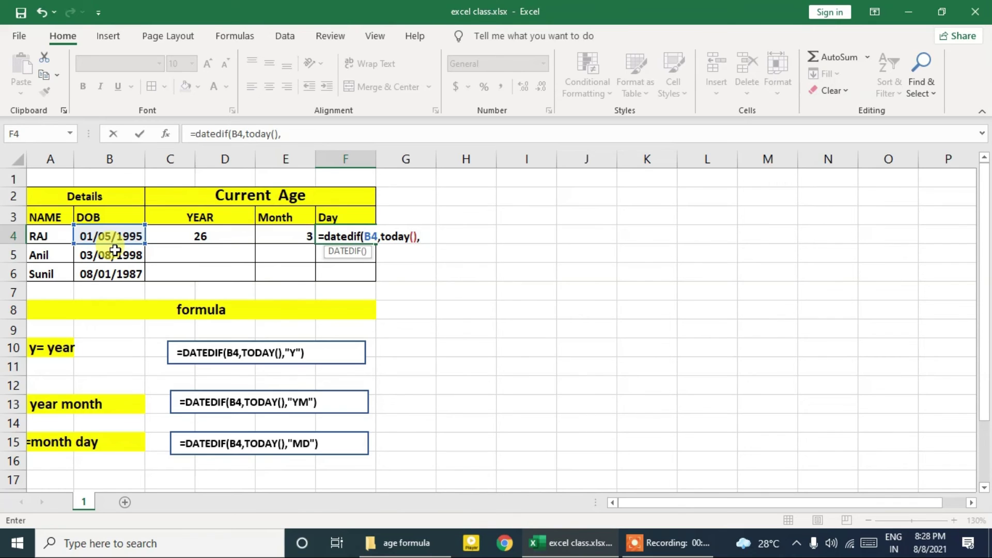
text(")
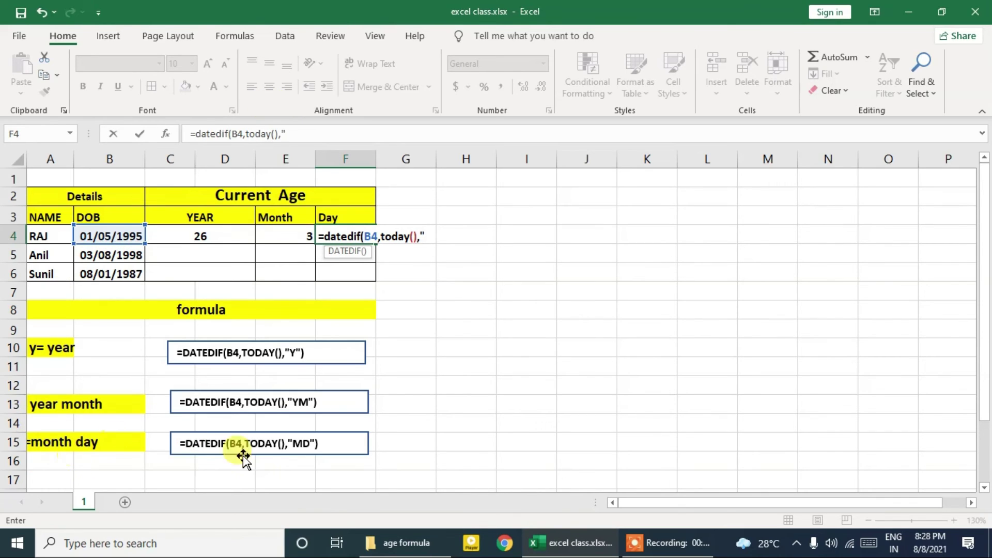
text(md)
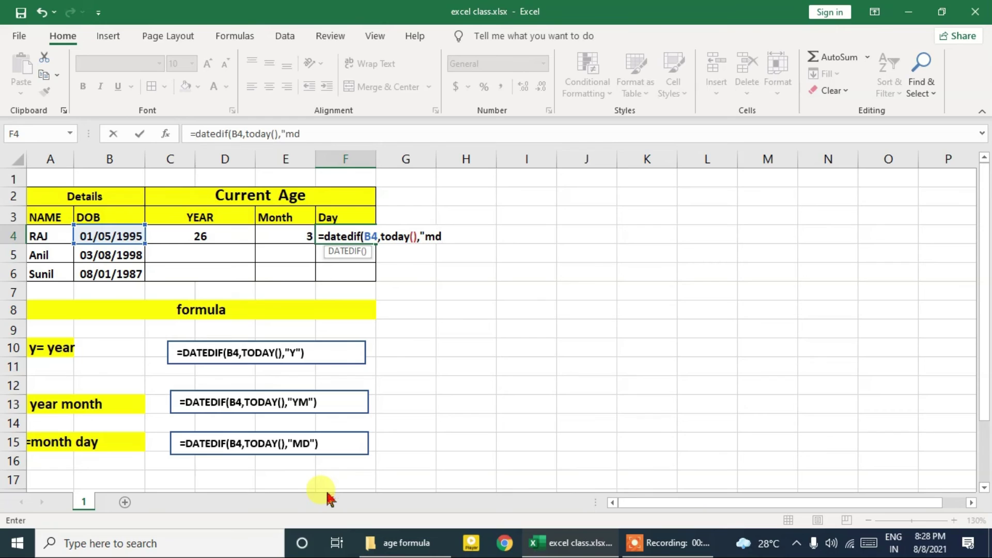
text(")
text())
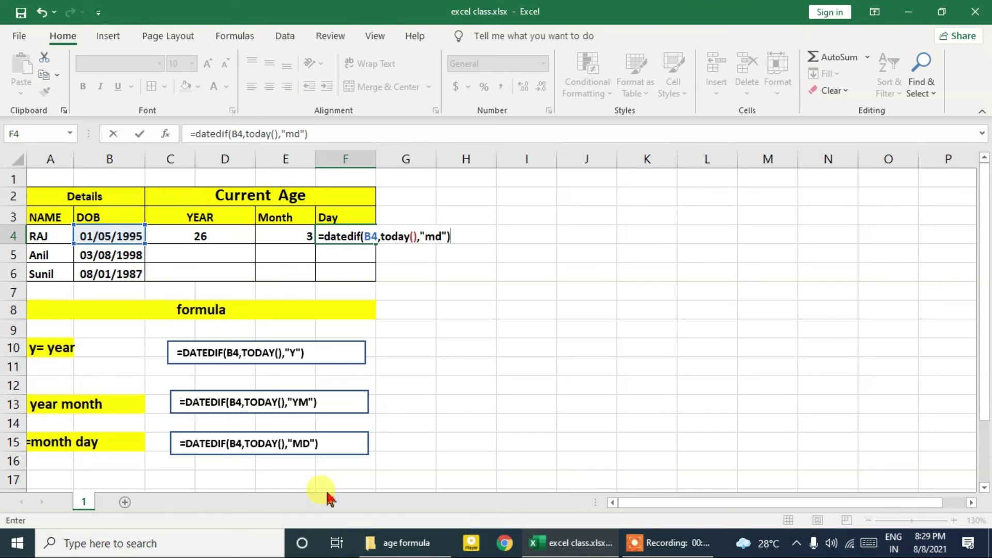
key(Return)
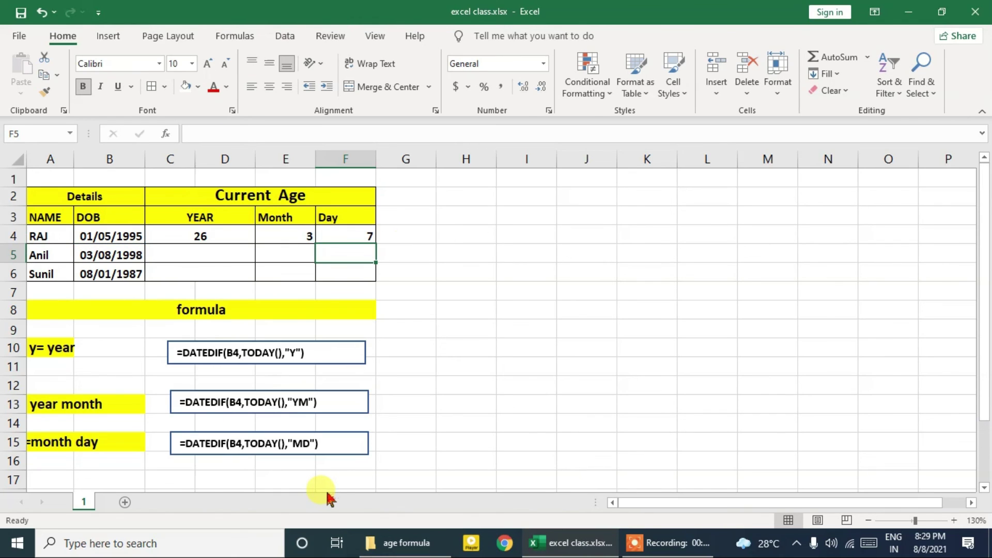
key(Up)
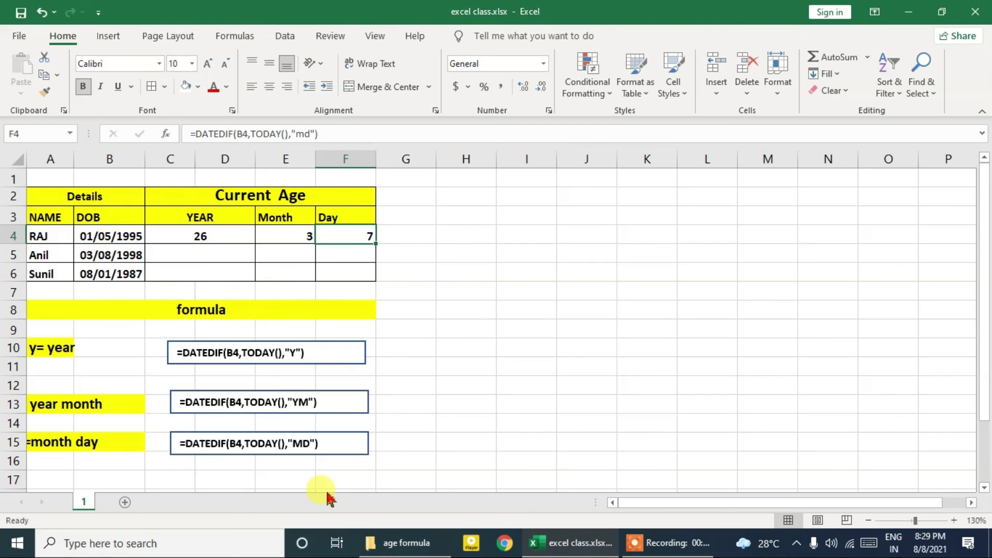
key(Down)
key(Left)
key(Left)
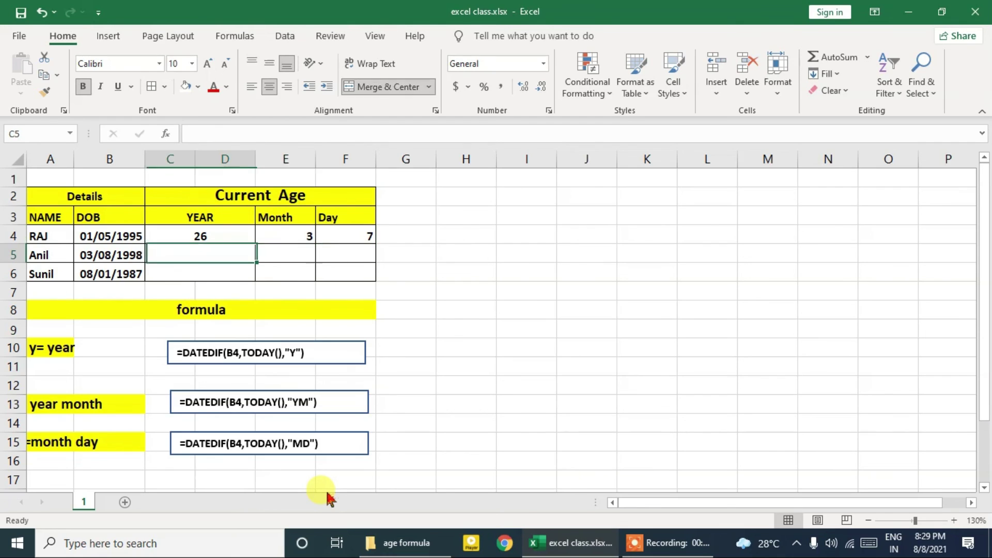